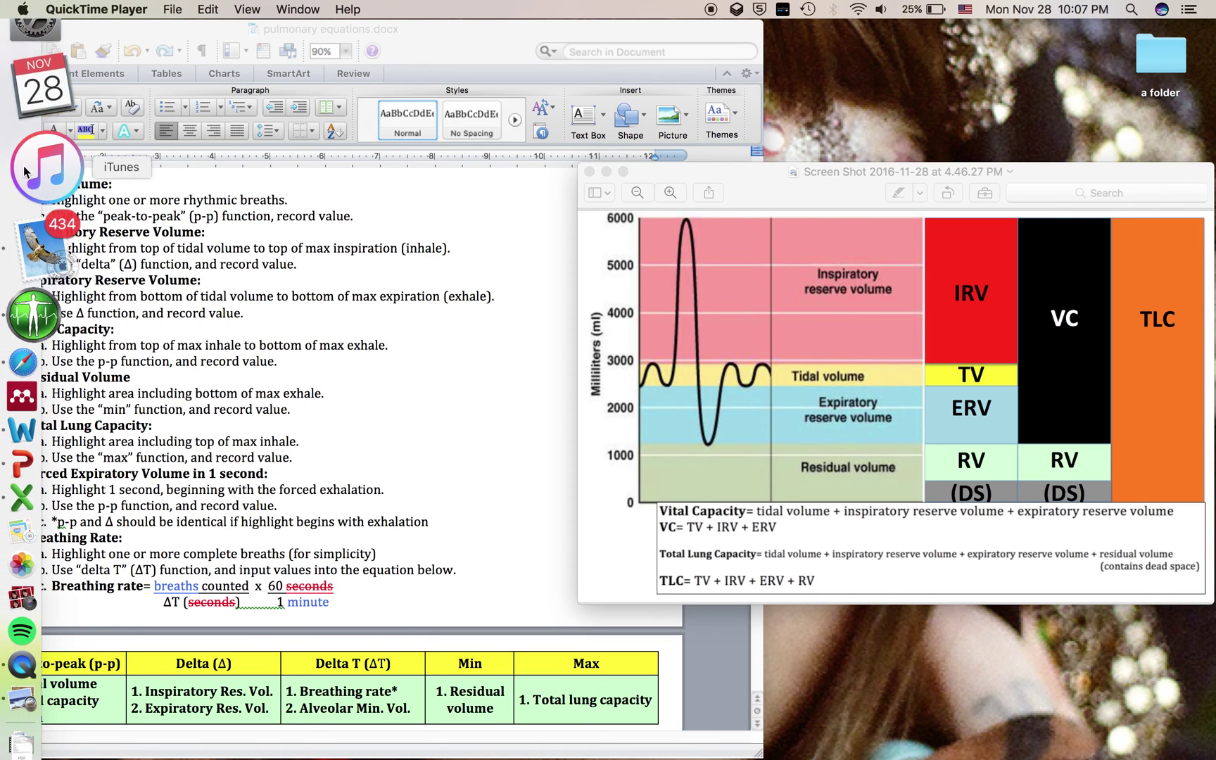
Step: Bring the BSL Analysis Jared-L12 volume trace in front of the Word pulmonary equations document
{"action": "left_click", "coordinate": [32, 243]}
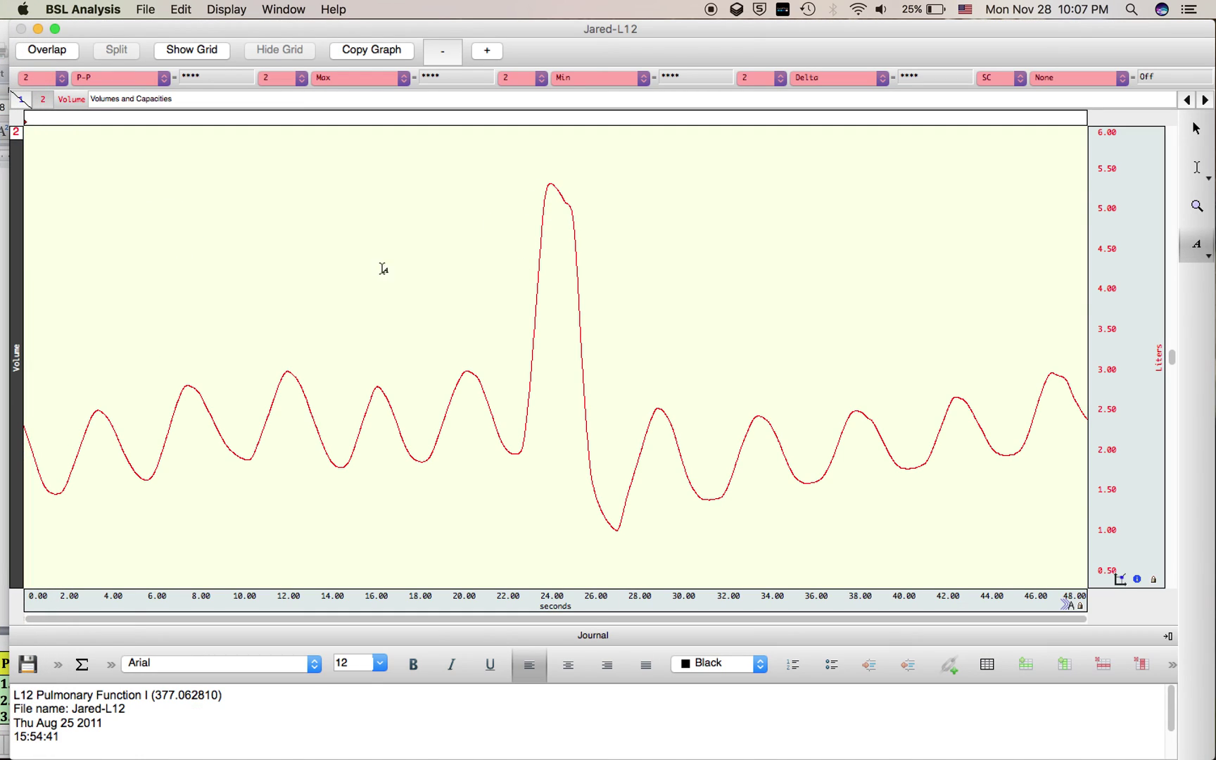
Step: Select one tidal breath from about 14.6 to 18 s (P-P 1.00471 L) and assign the unused measurement to channel 2
{"action": "left_click", "coordinate": [1198, 172]}
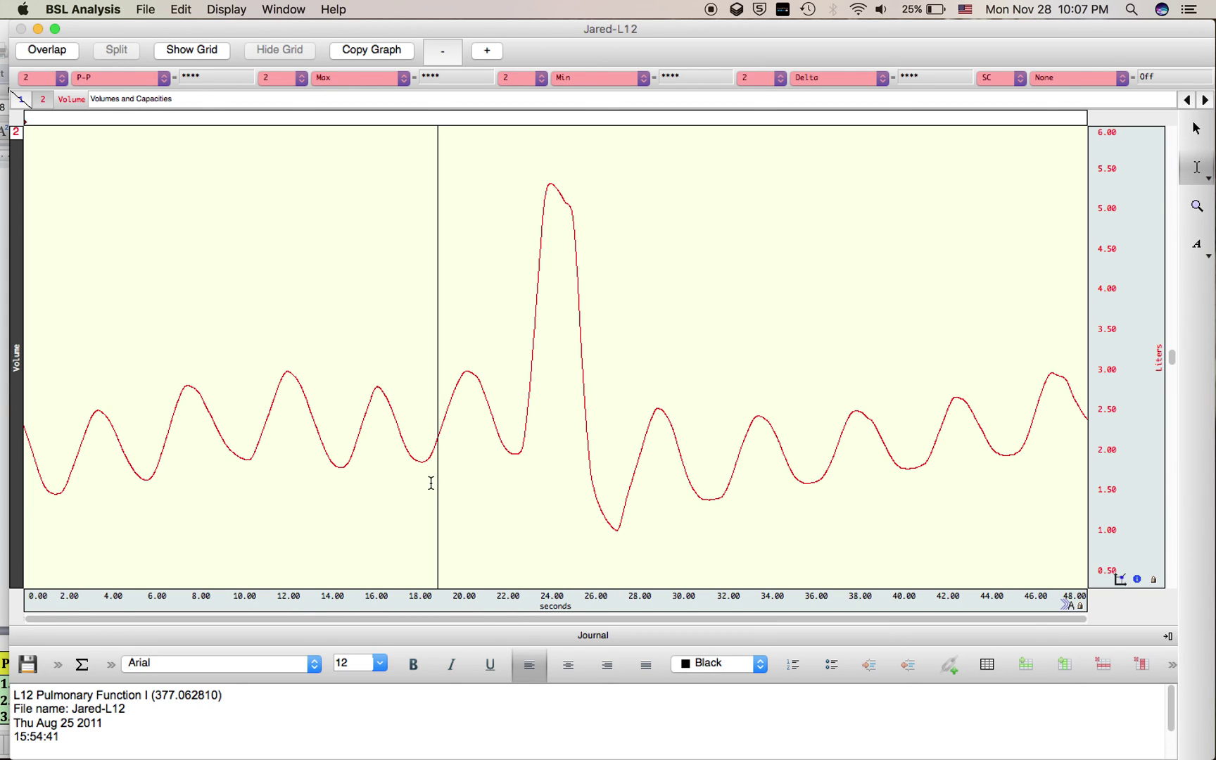
{"action": "left_click_drag", "start_coordinate": [344, 466], "coordinate": [427, 478]}
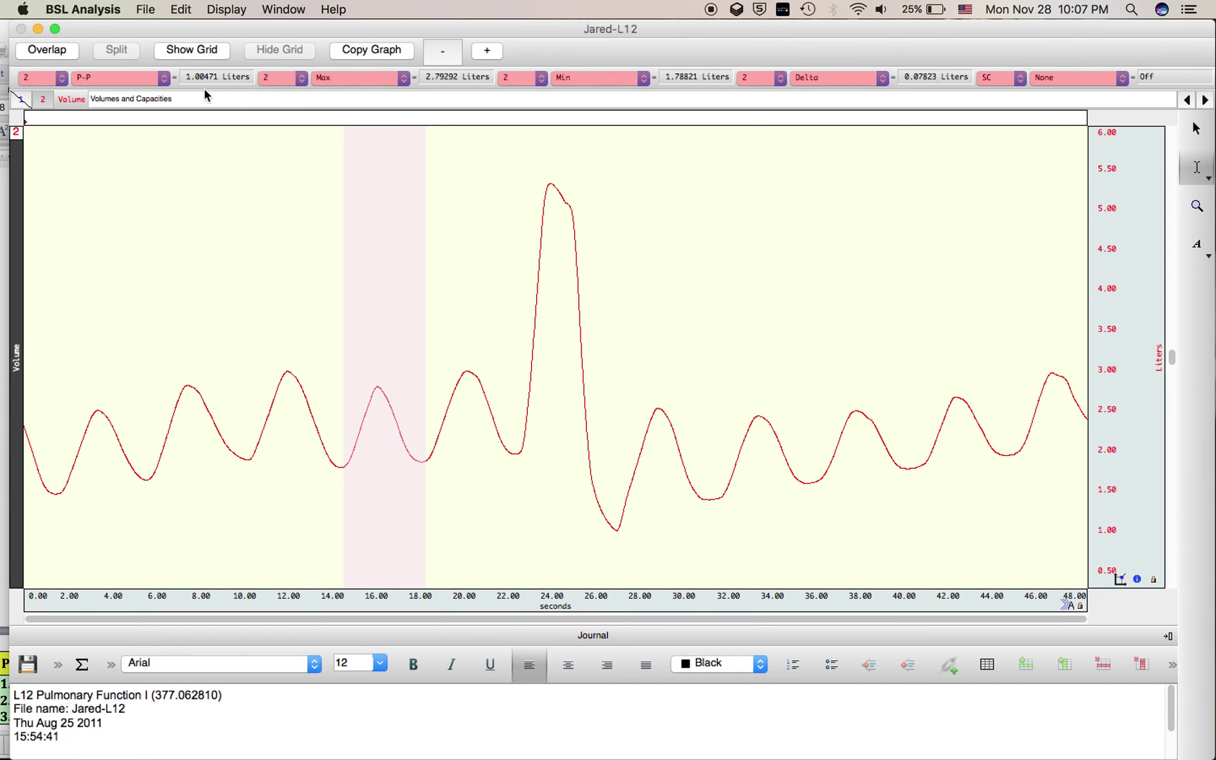
{"action": "left_click", "coordinate": [988, 83]}
{"action": "left_click", "coordinate": [1006, 116]}
{"action": "left_click", "coordinate": [1079, 83]}
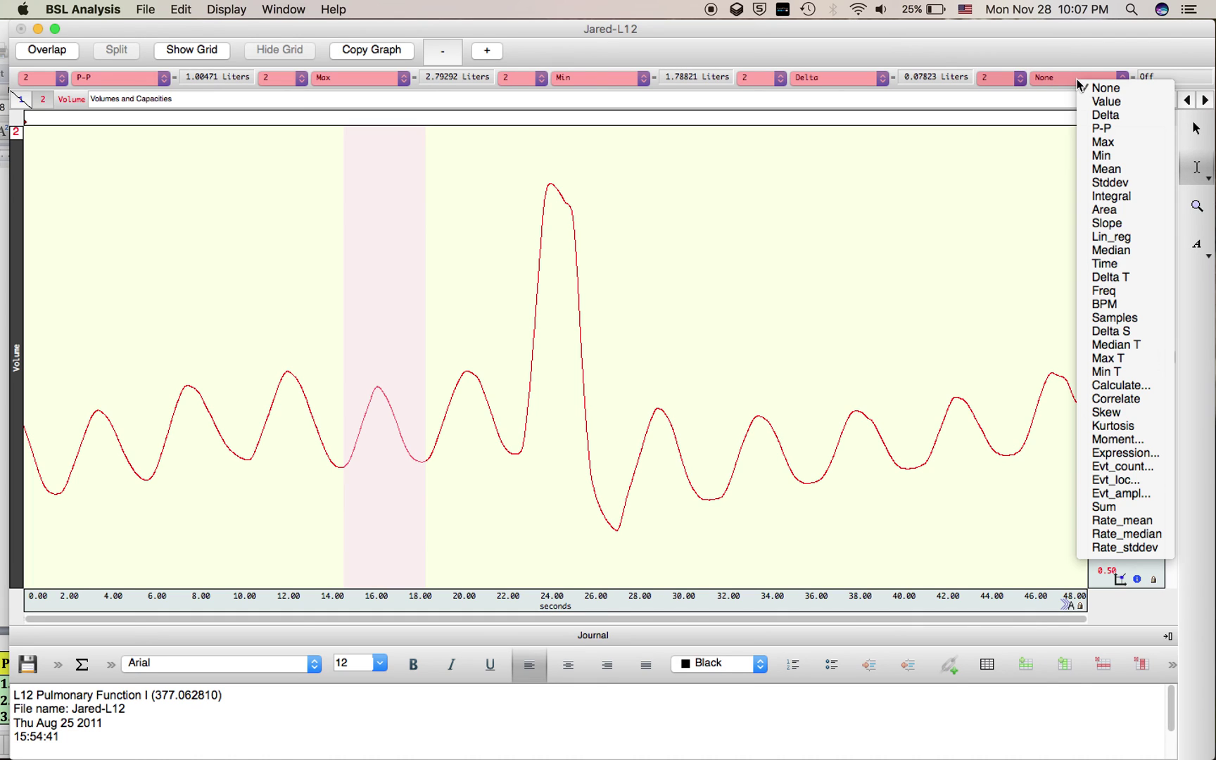
Step: Make the fifth measurement Delta T (3.72000 sec for the breath), then clear the selection near 18 s
{"action": "left_click", "coordinate": [1132, 279]}
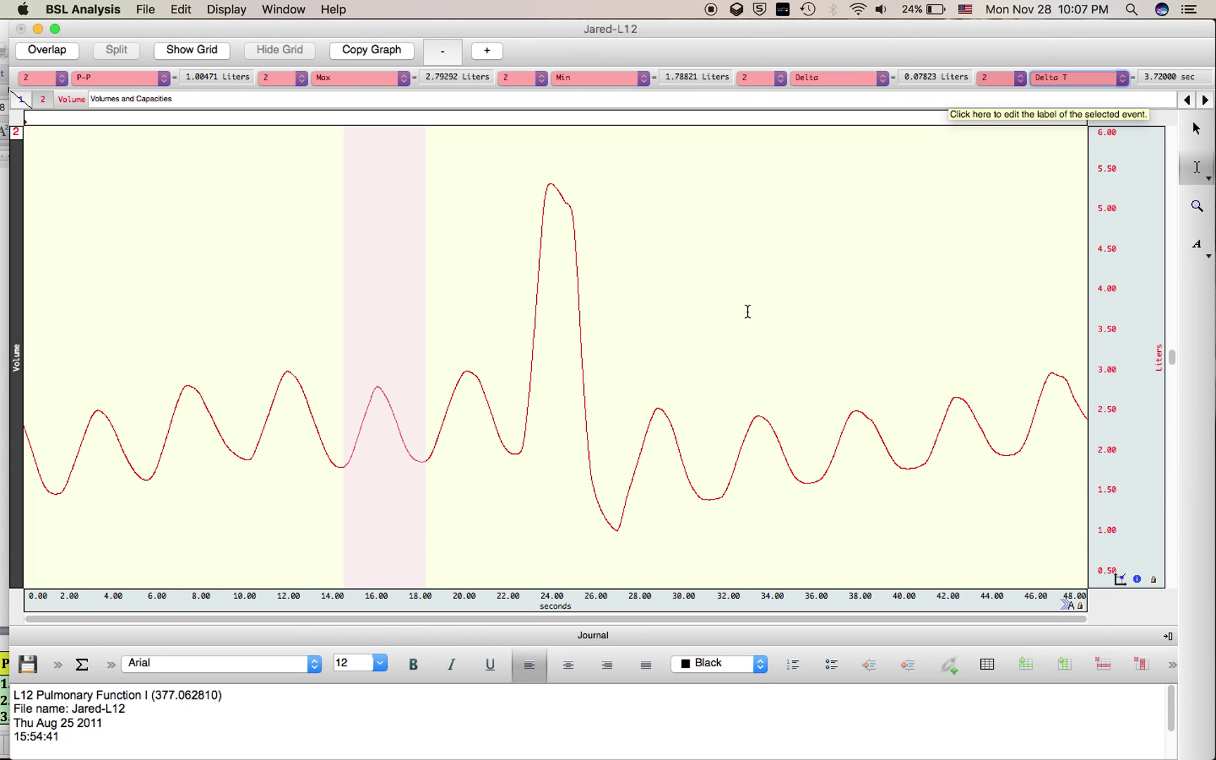
{"action": "left_click", "coordinate": [427, 458]}
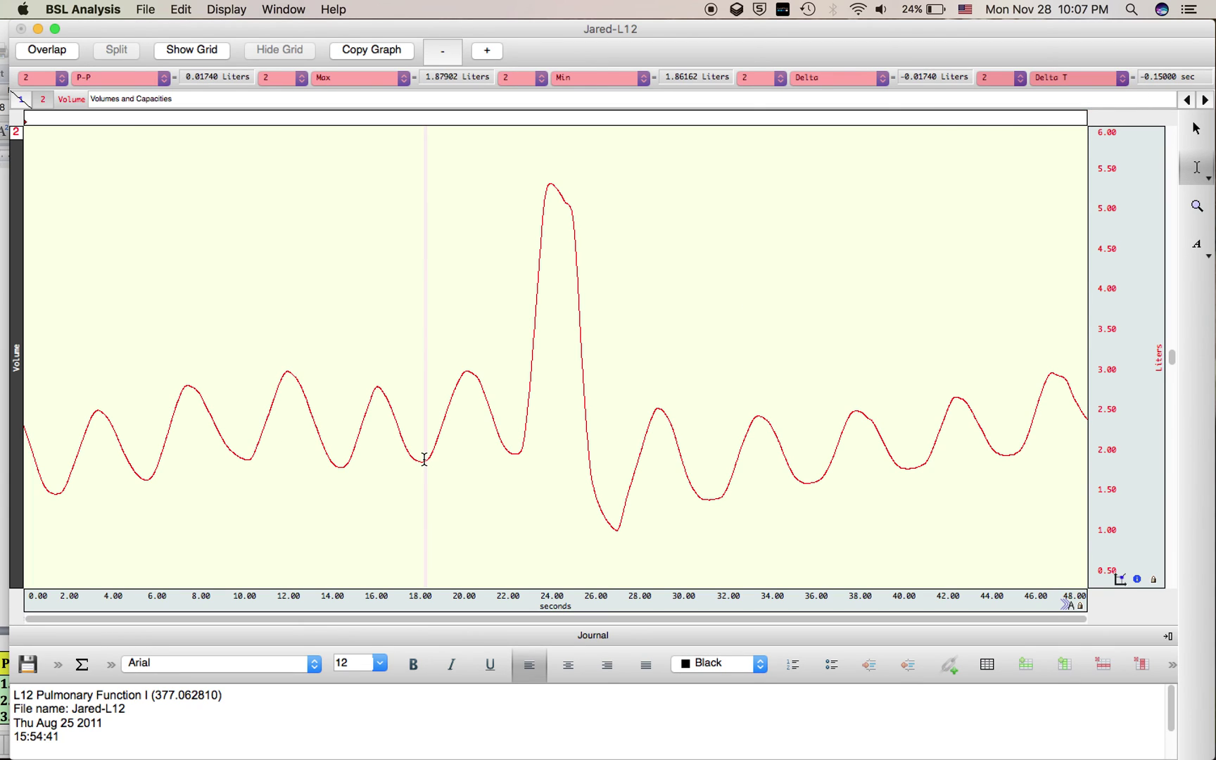
Step: Select from the tidal peak near 20 s to the maximal inhale near 24 s (Delta 2.32965 L)
{"action": "left_click_drag", "start_coordinate": [427, 458], "coordinate": [149, 467]}
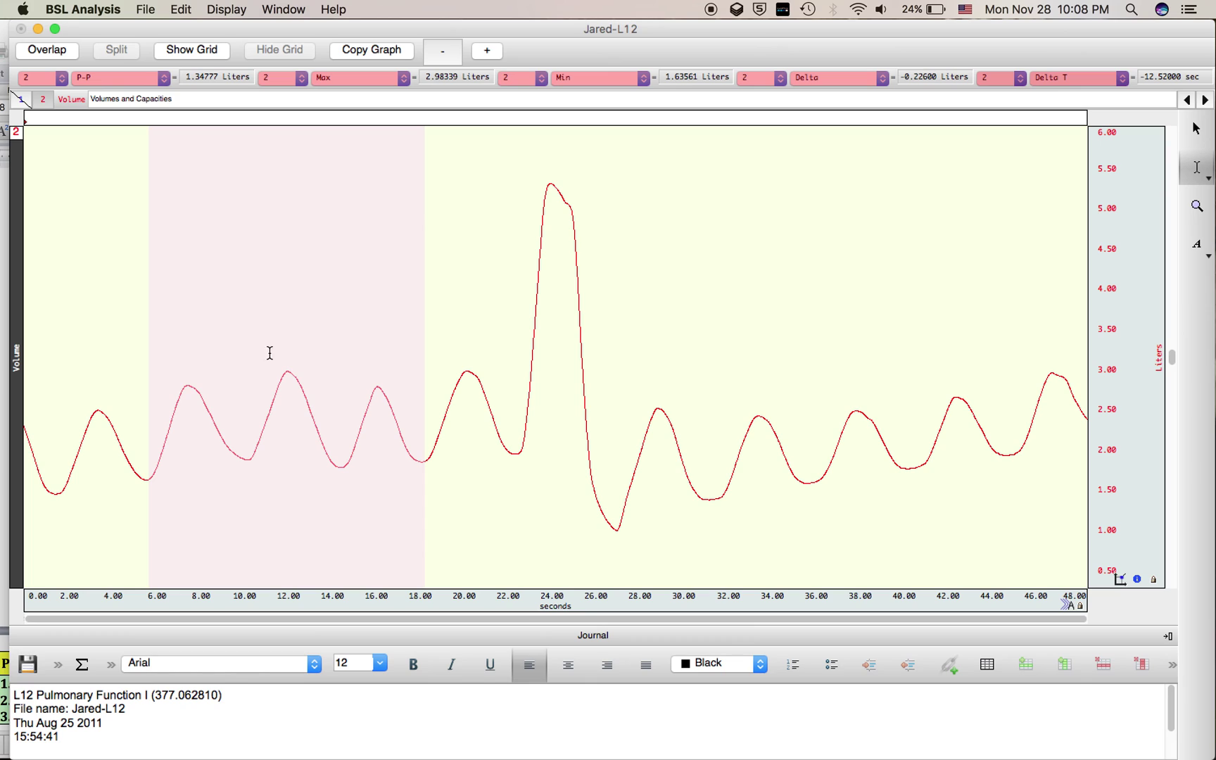
{"action": "left_click", "coordinate": [282, 392]}
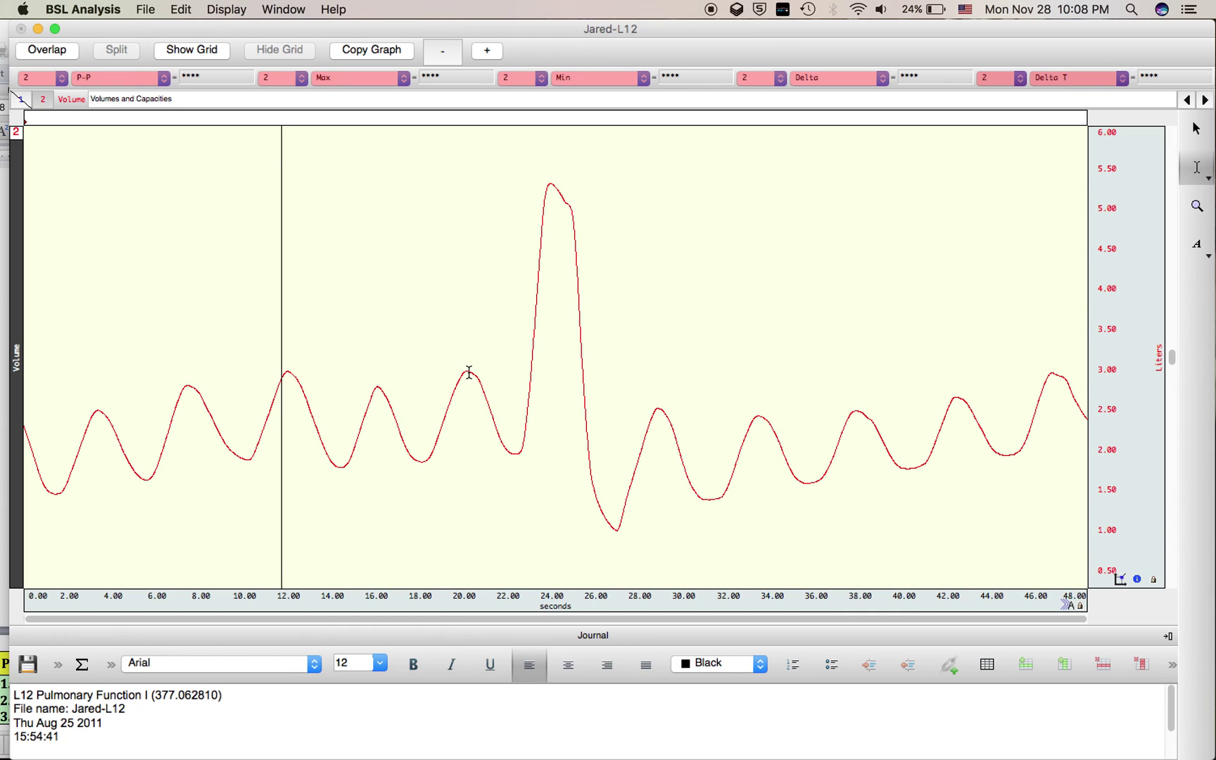
{"action": "left_click_drag", "start_coordinate": [468, 372], "coordinate": [549, 375]}
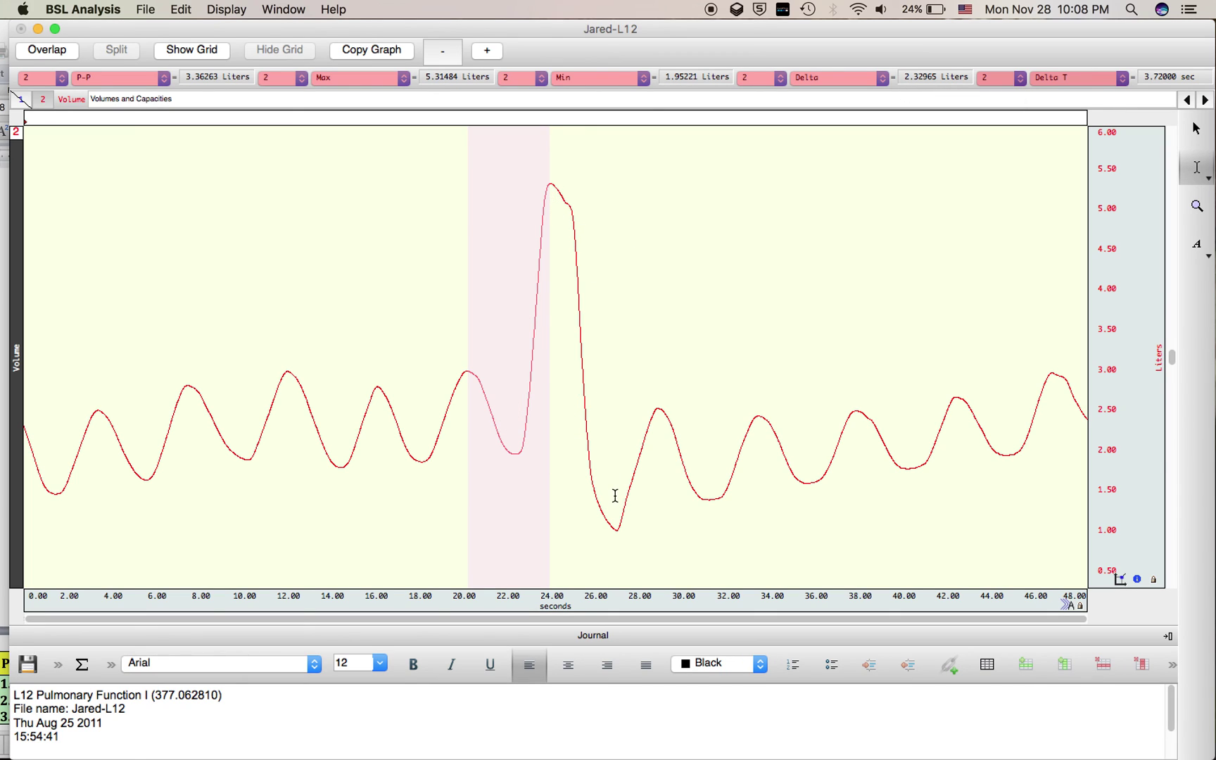
Step: Select from about 22 s to the deepest exhalation near 27 s (P-P 4.31139 L, Min 1.00609 L)
{"action": "left_click", "coordinate": [617, 526]}
{"action": "left_click_drag", "start_coordinate": [618, 526], "coordinate": [711, 503]}
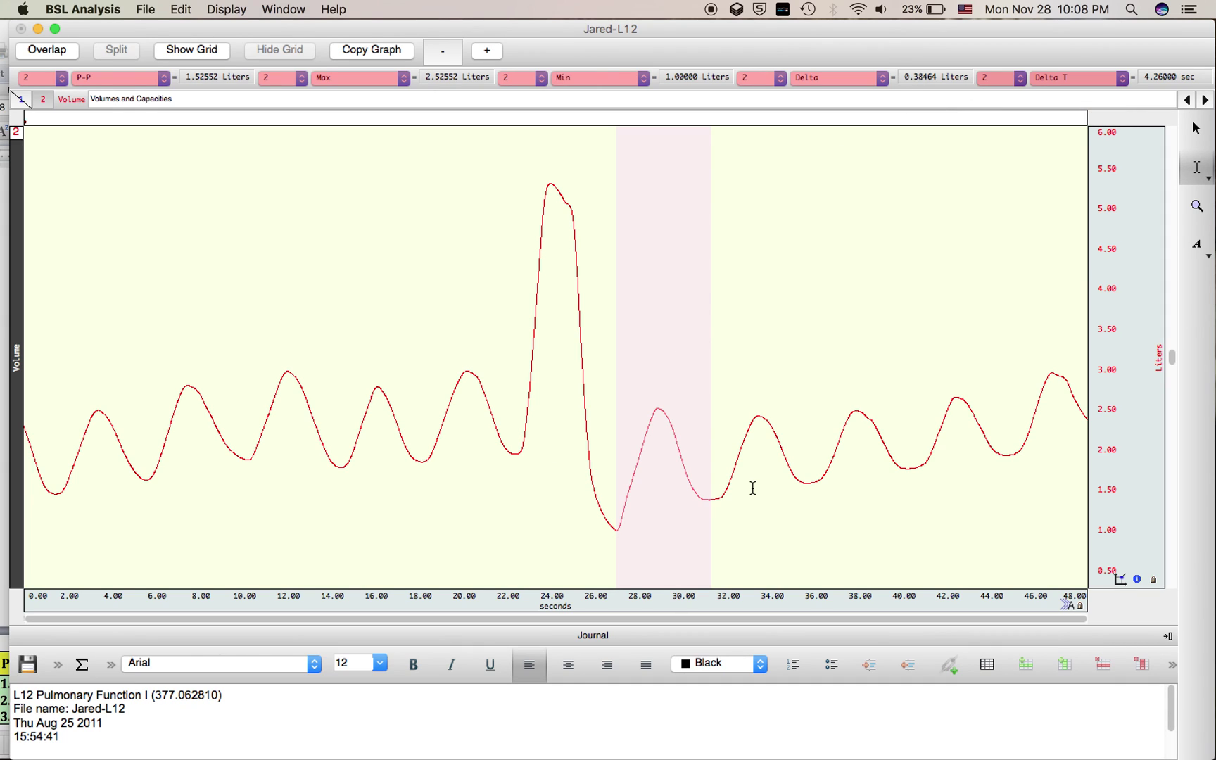
{"action": "left_click_drag", "start_coordinate": [616, 529], "coordinate": [518, 517]}
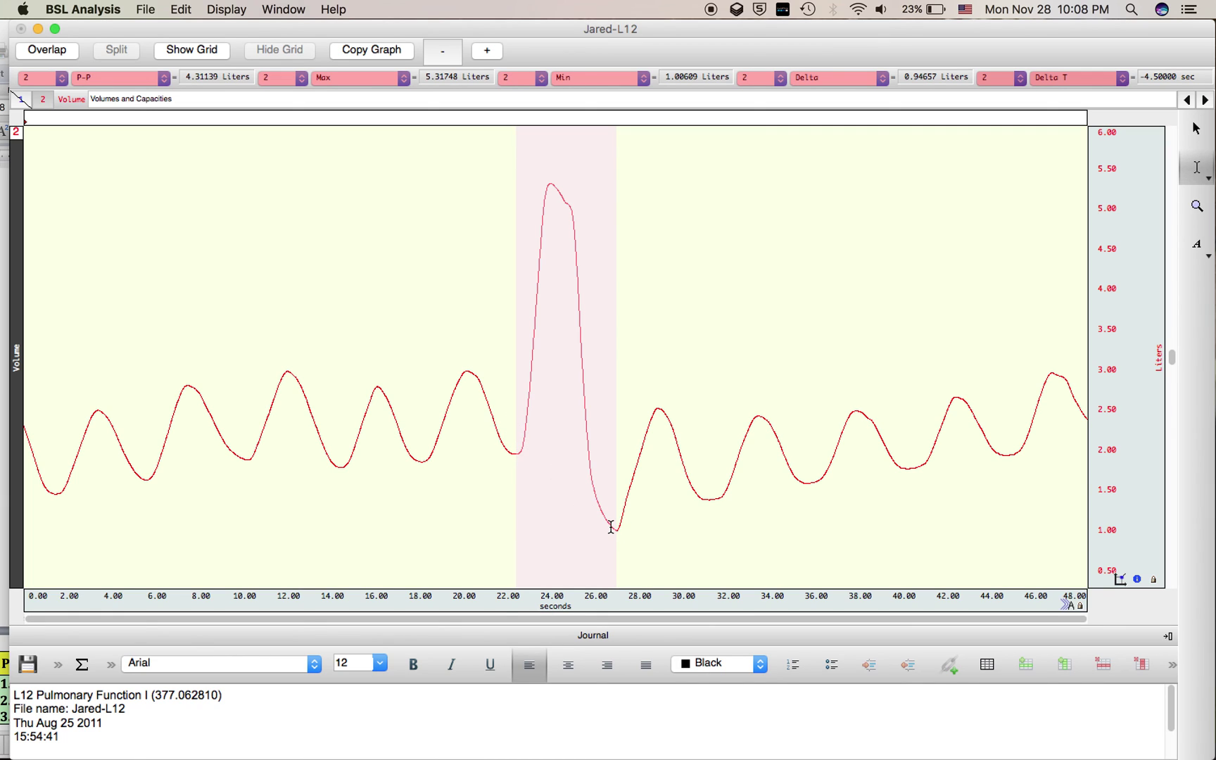
Step: Measure a one-second span from the 24 s inhalation peak (Delta T 1.00000 sec, P-P 0.33942 L), then deselect
{"action": "left_click", "coordinate": [550, 184]}
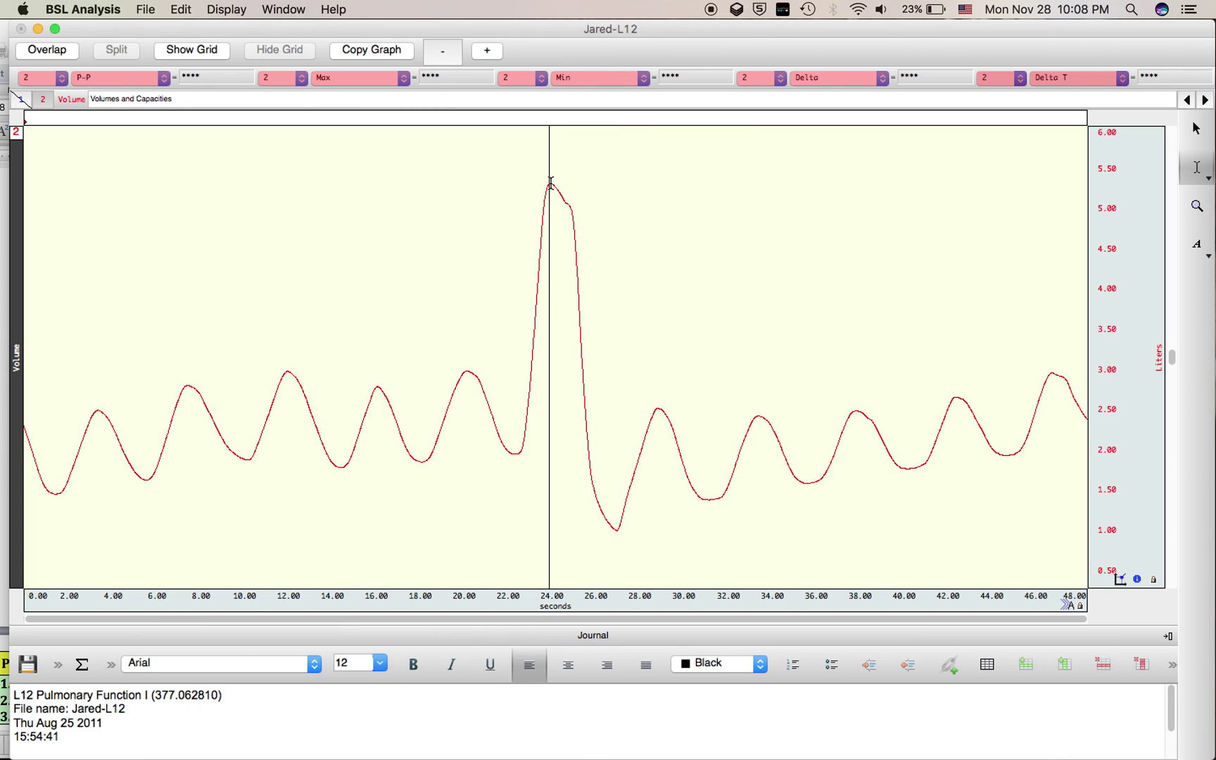
{"action": "left_click_drag", "start_coordinate": [550, 185], "coordinate": [638, 193]}
{"action": "left_click", "coordinate": [638, 192]}
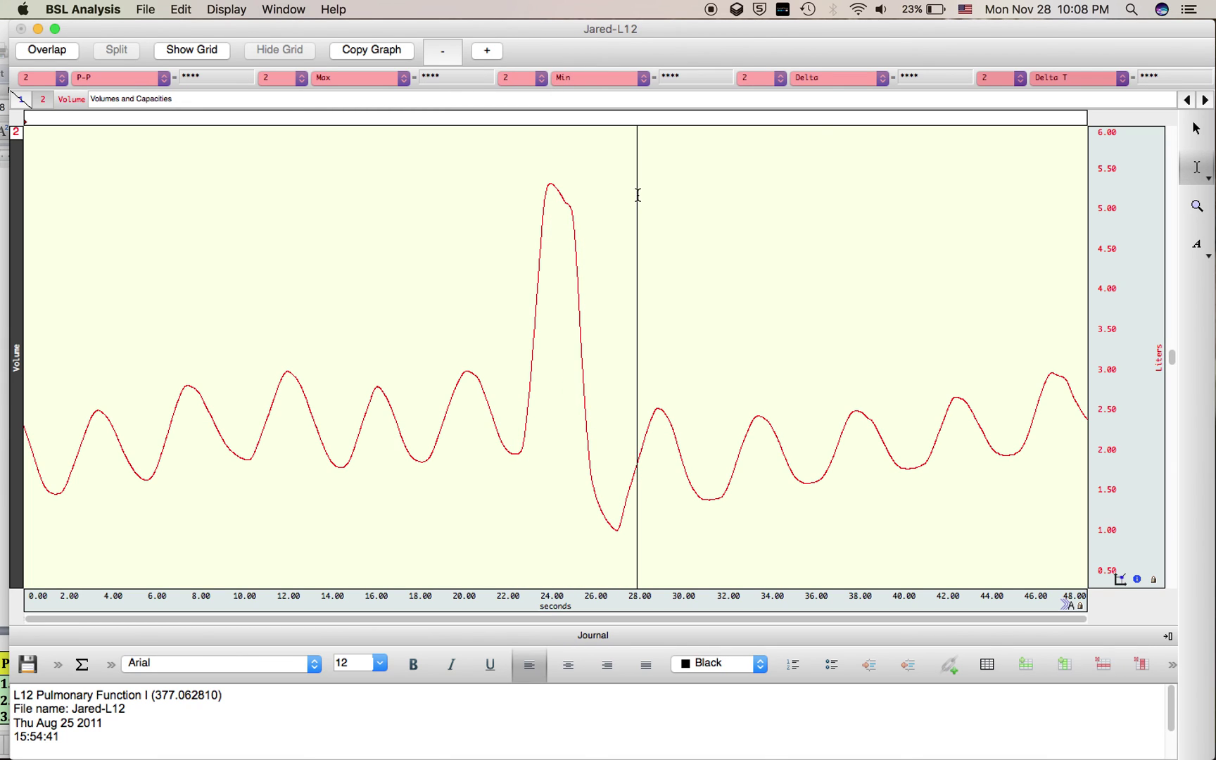
{"action": "left_click_drag", "start_coordinate": [551, 189], "coordinate": [658, 214]}
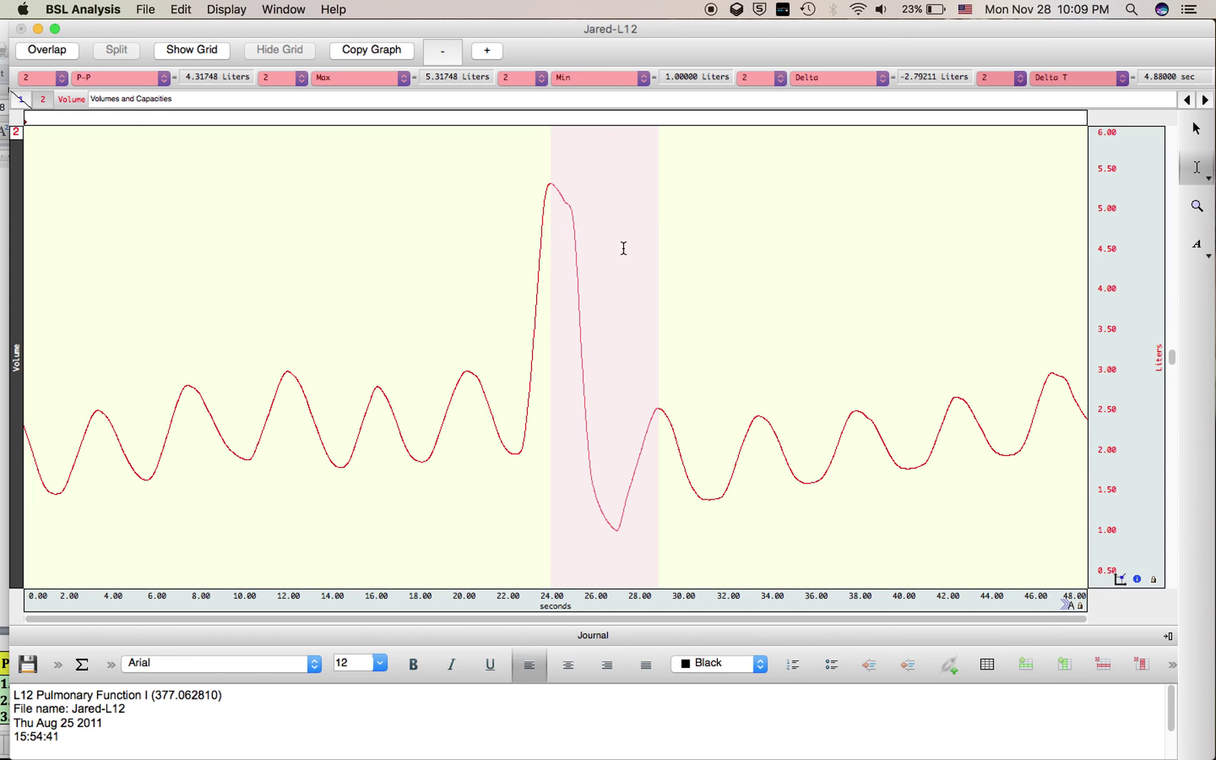
{"action": "left_click", "coordinate": [654, 552]}
{"action": "left_click_drag", "start_coordinate": [551, 185], "coordinate": [572, 196]}
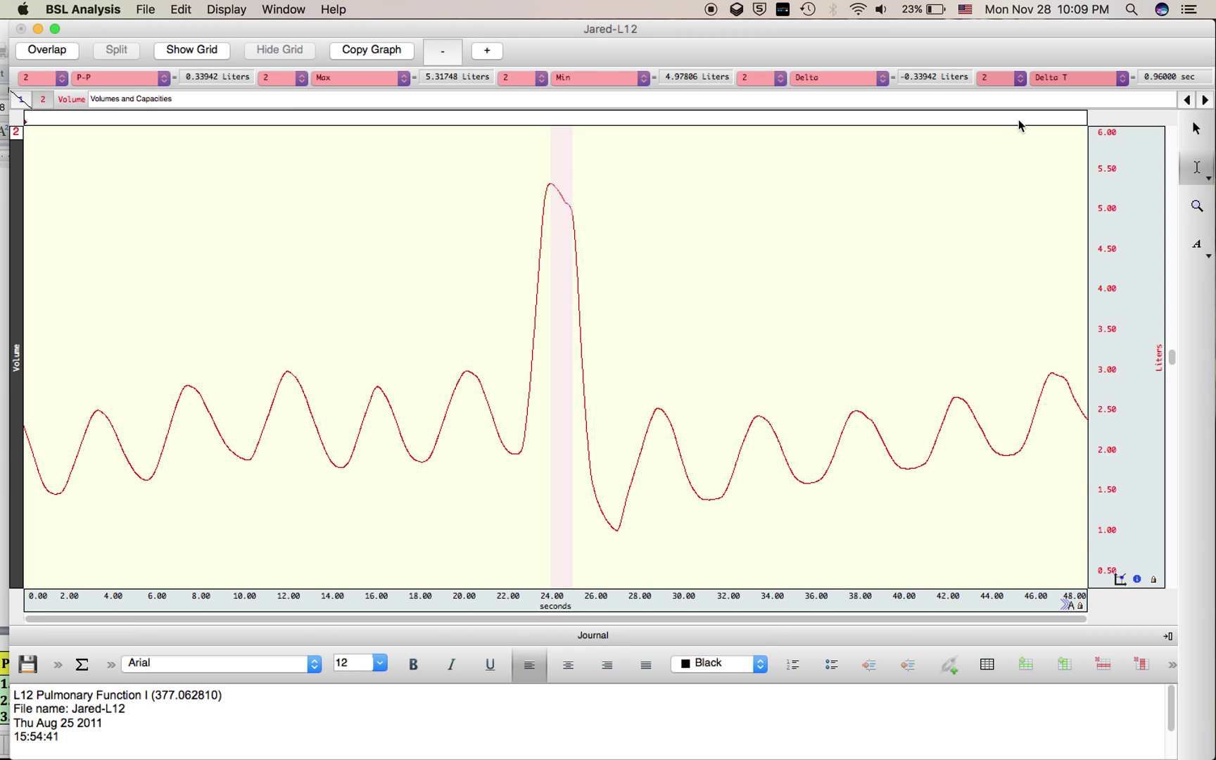
{"action": "left_click", "coordinate": [551, 185]}
{"action": "left_click_drag", "start_coordinate": [551, 185], "coordinate": [572, 197]}
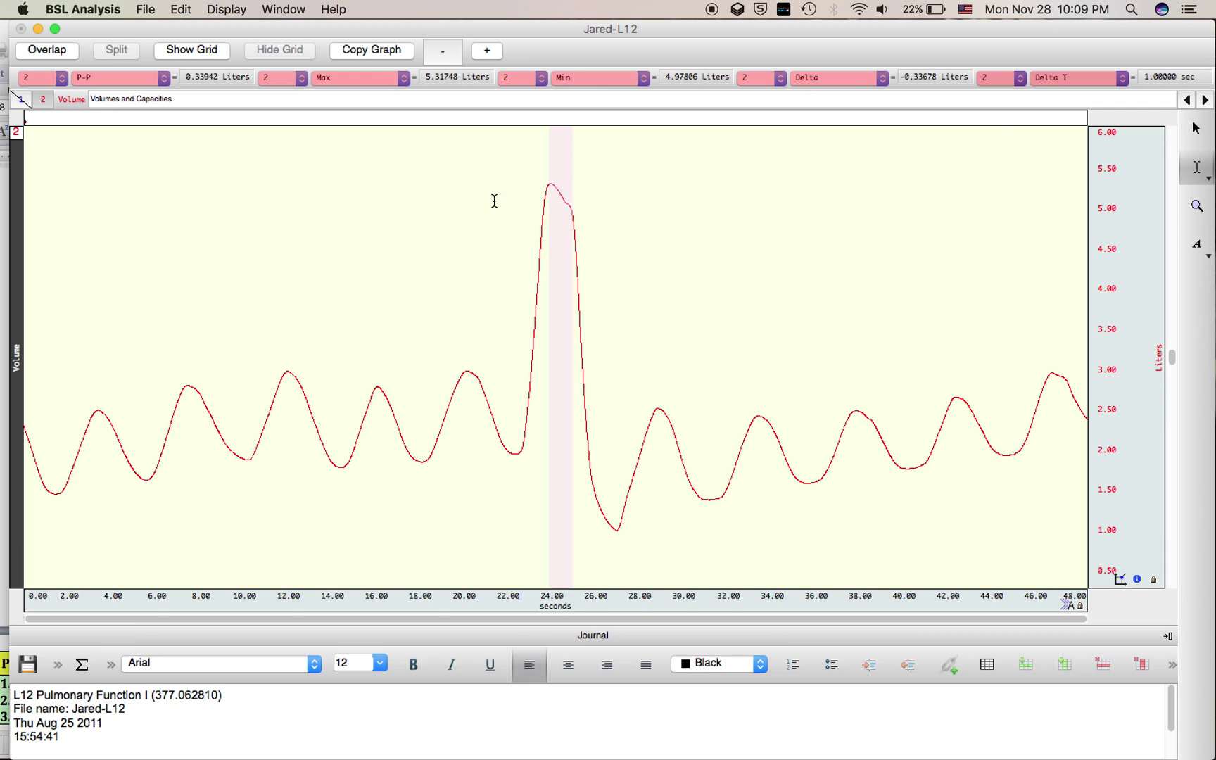
{"action": "left_click", "coordinate": [572, 212]}
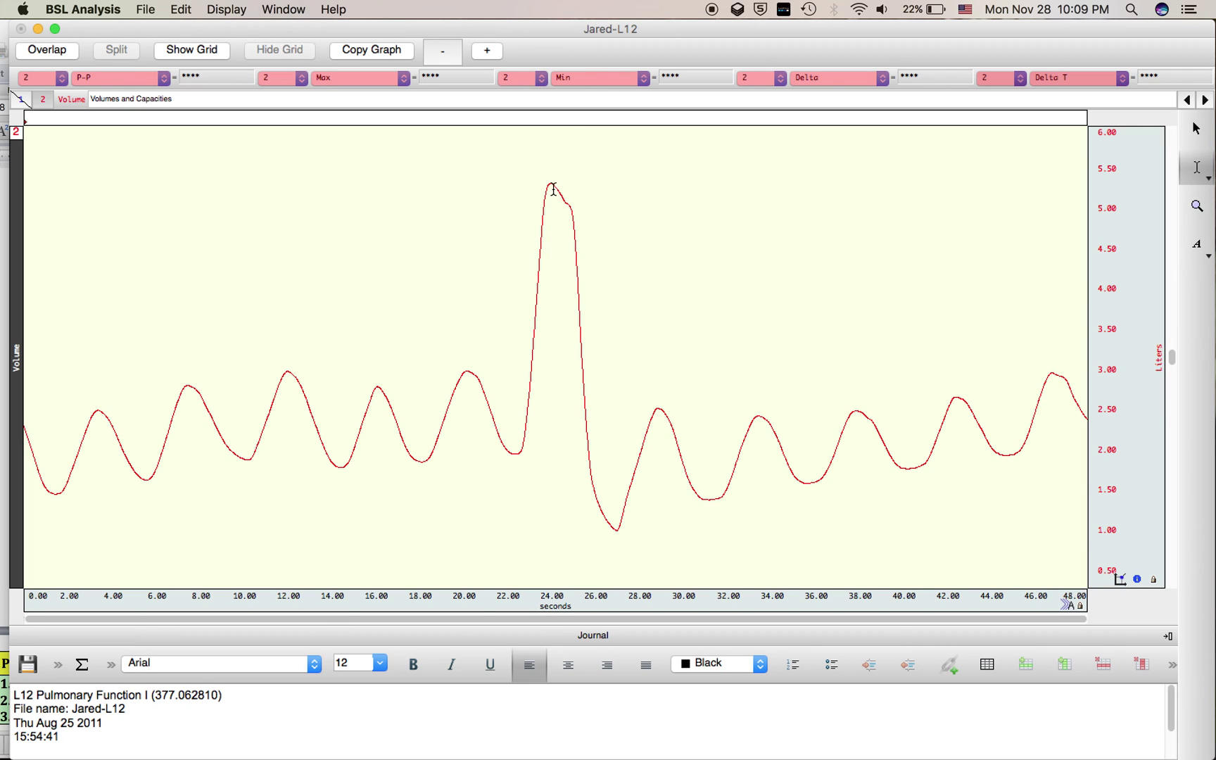
Step: Measure several complete breaths from about 15 to 34 s (Delta T 19.13000 sec), then deselect
{"action": "left_click", "coordinate": [546, 187]}
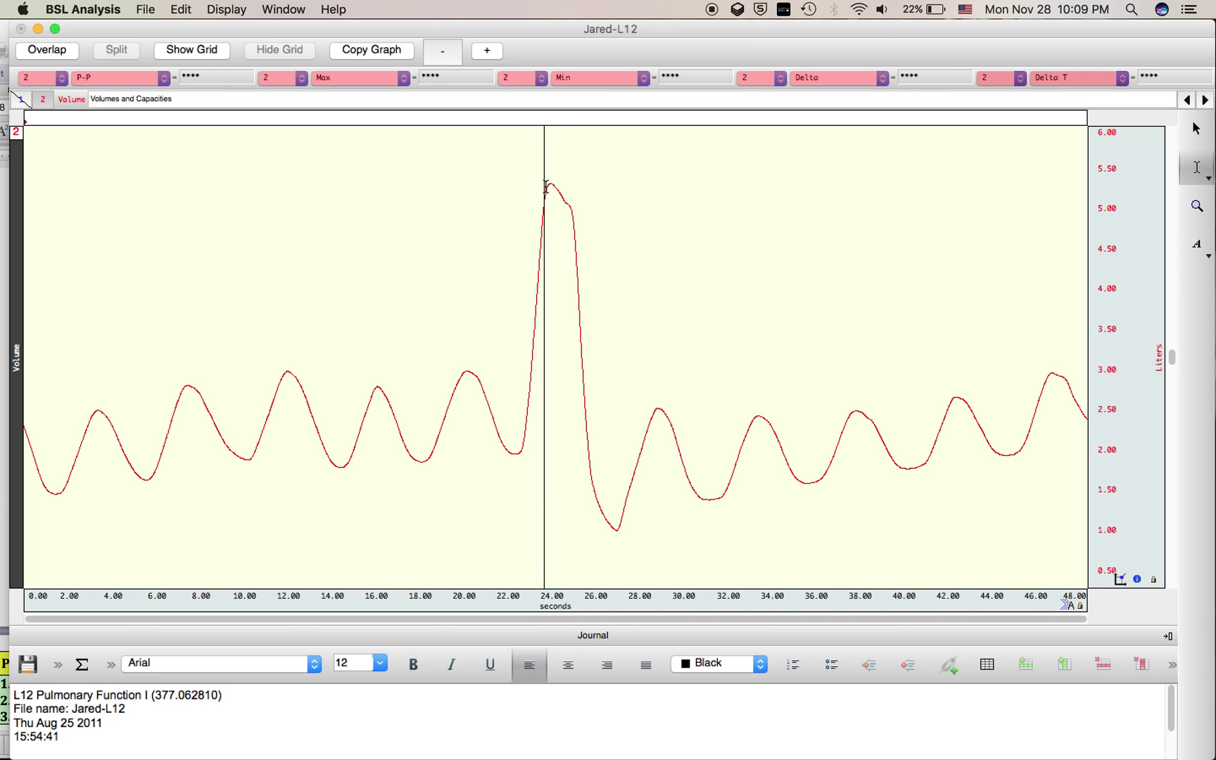
{"action": "left_click_drag", "start_coordinate": [546, 187], "coordinate": [627, 226]}
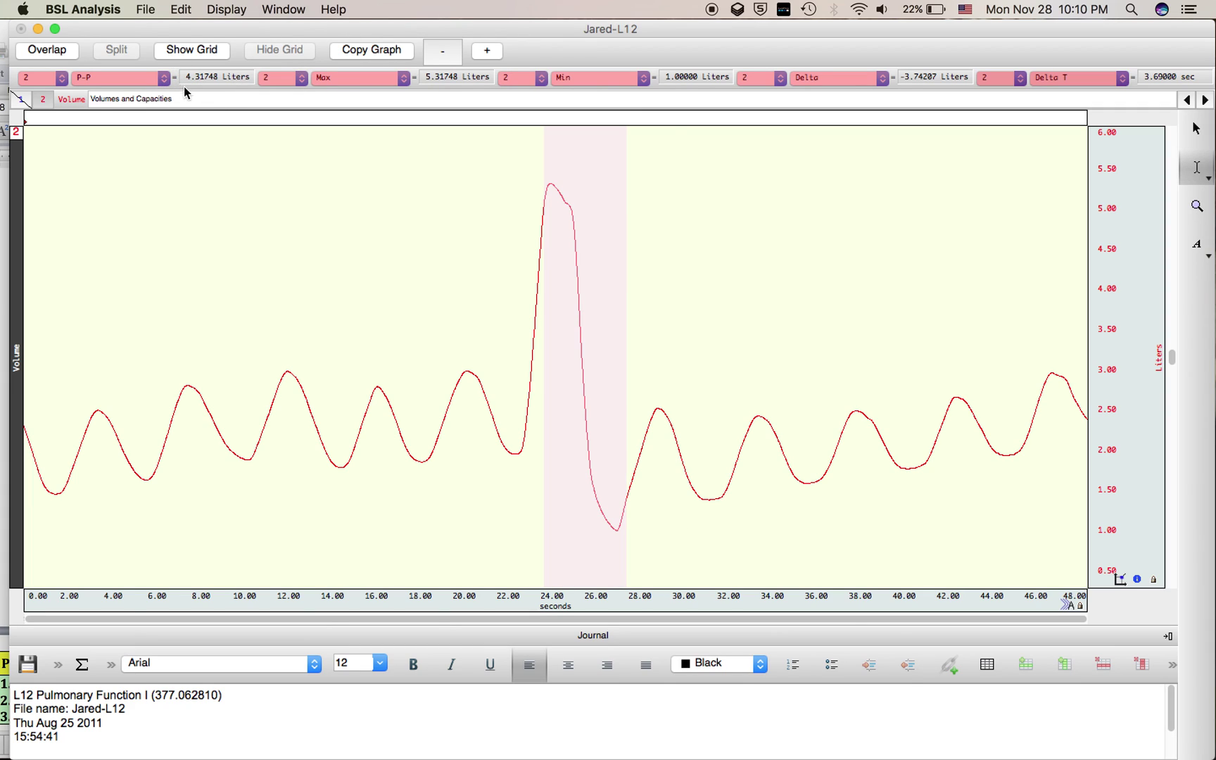
{"action": "left_click", "coordinate": [668, 325]}
{"action": "left_click_drag", "start_coordinate": [426, 302], "coordinate": [826, 358]}
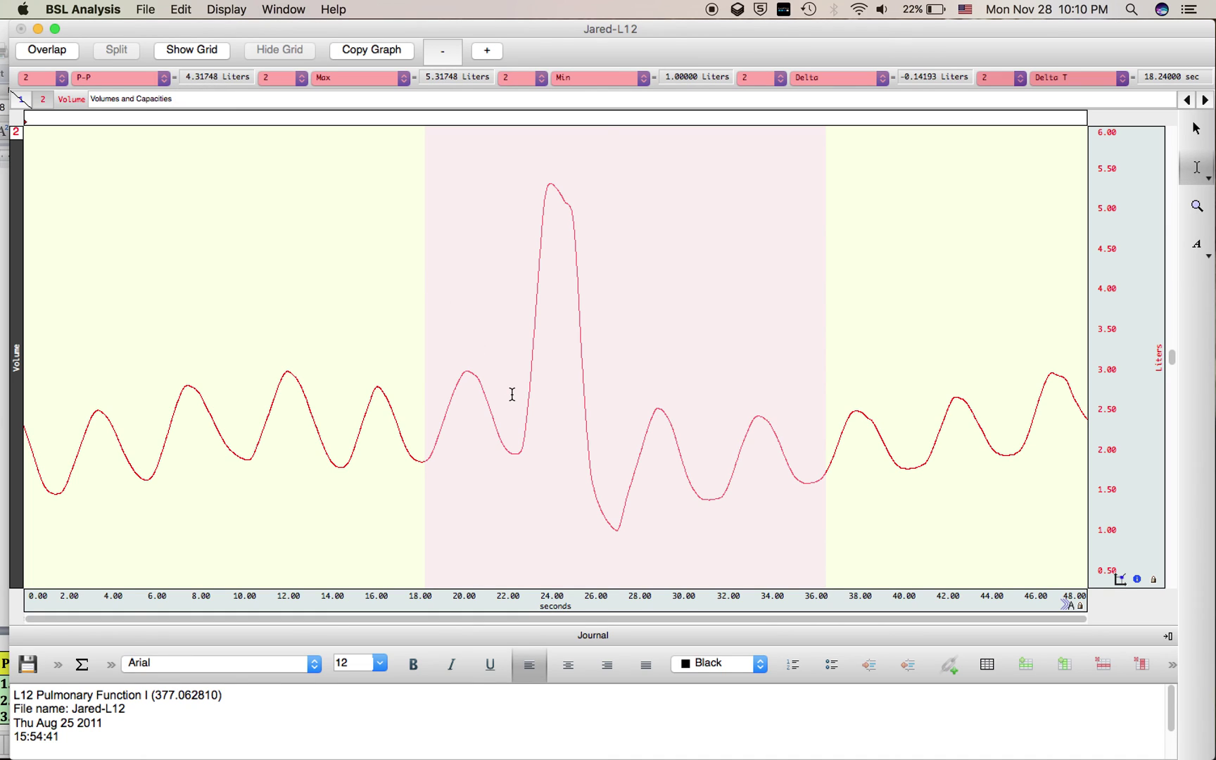
{"action": "left_click", "coordinate": [755, 509]}
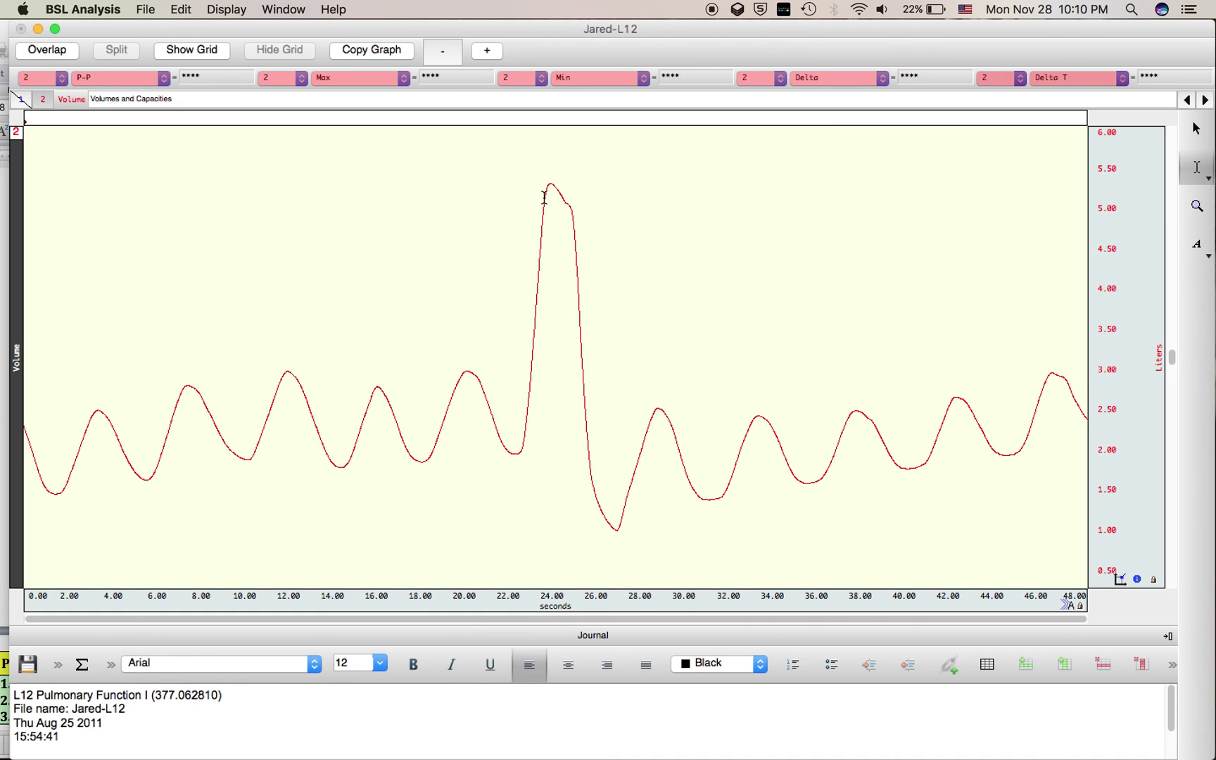
{"action": "left_click_drag", "start_coordinate": [544, 197], "coordinate": [553, 196]}
{"action": "left_click_drag", "start_coordinate": [609, 548], "coordinate": [625, 544]}
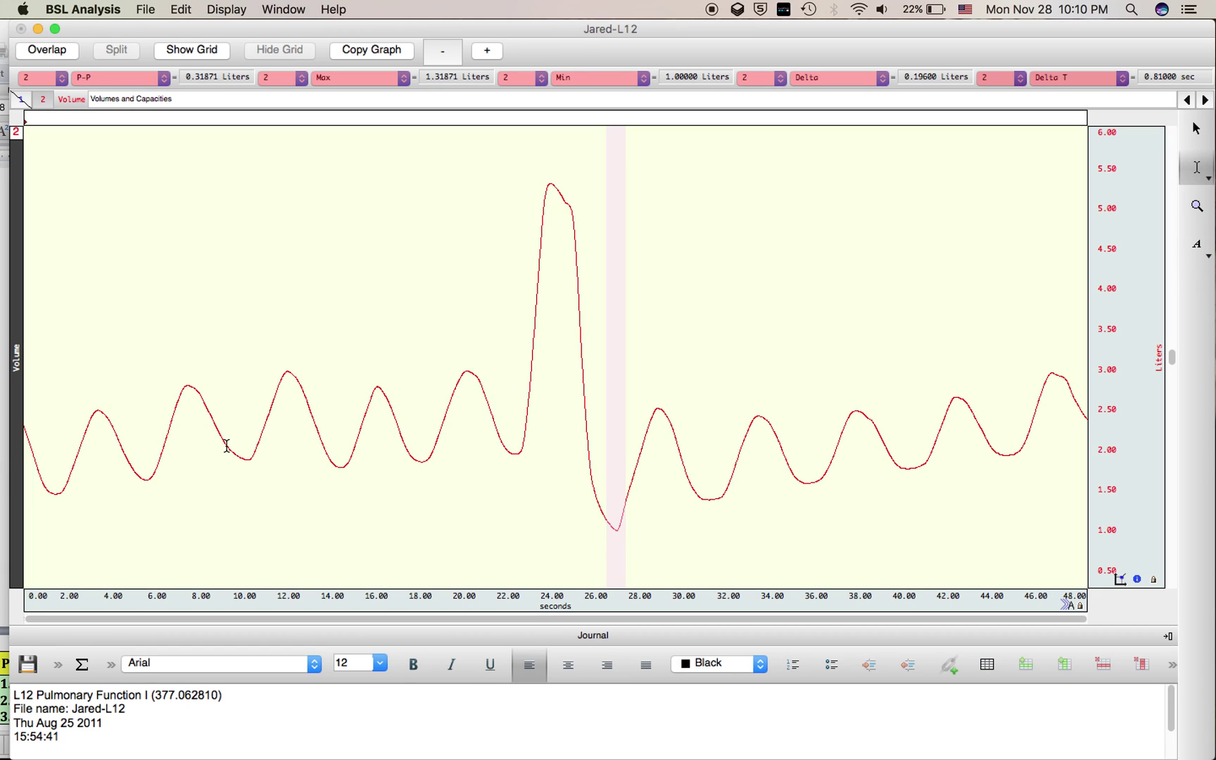
{"action": "left_click_drag", "start_coordinate": [357, 445], "coordinate": [778, 536]}
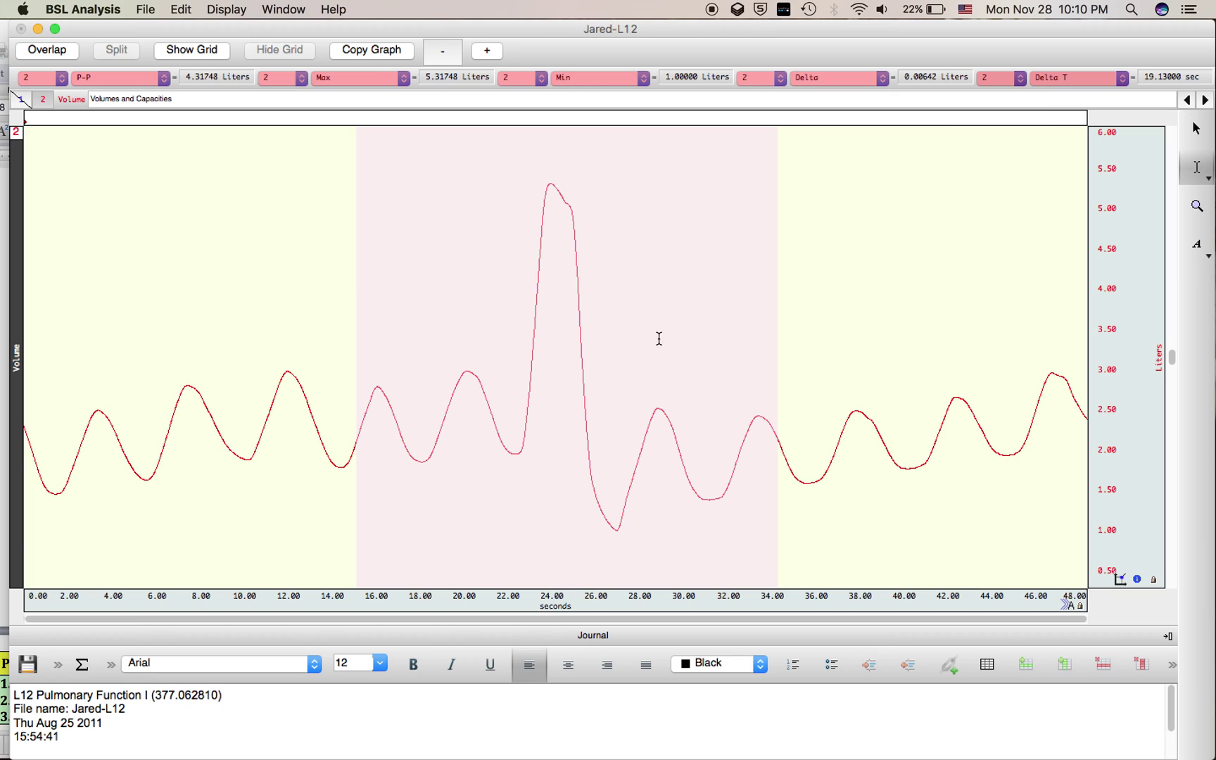
{"action": "left_click", "coordinate": [619, 535]}
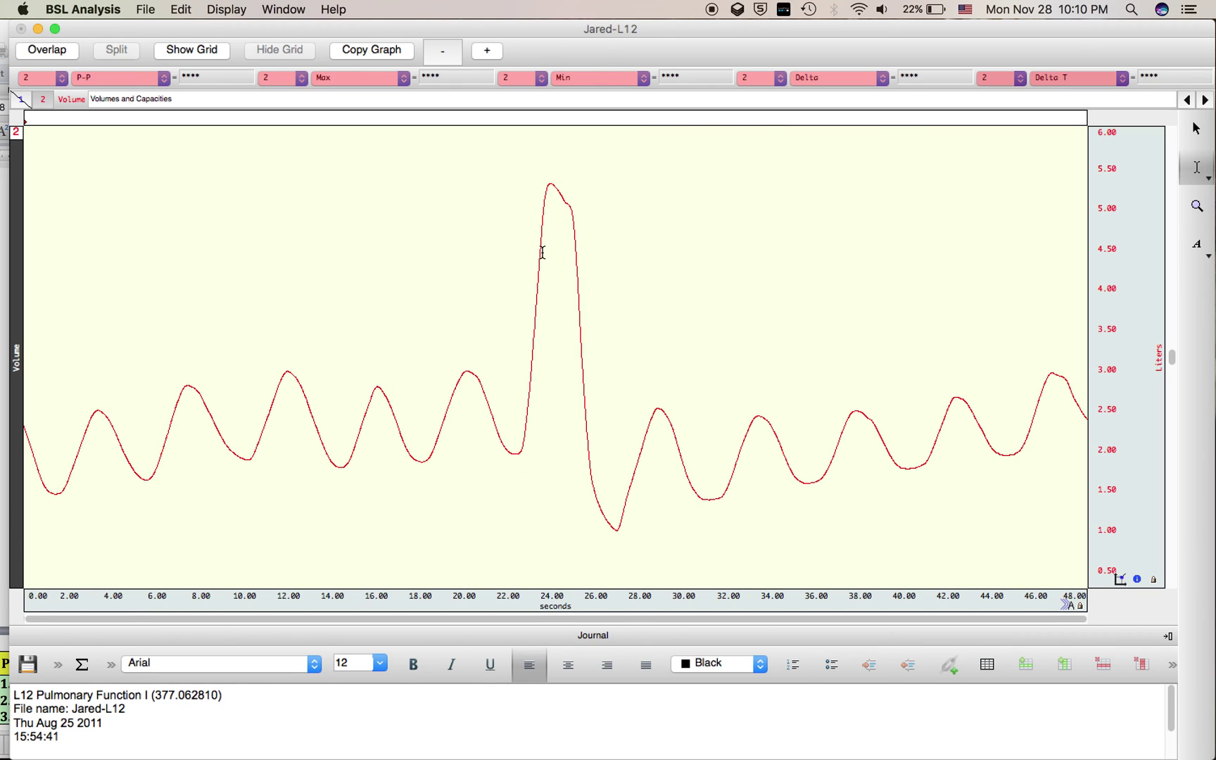
Step: Select a narrow 0.66-sec span over the 24 s inhalation peak, reading Max 5.31748 L
{"action": "left_click", "coordinate": [534, 206]}
{"action": "left_click_drag", "start_coordinate": [534, 207], "coordinate": [584, 209]}
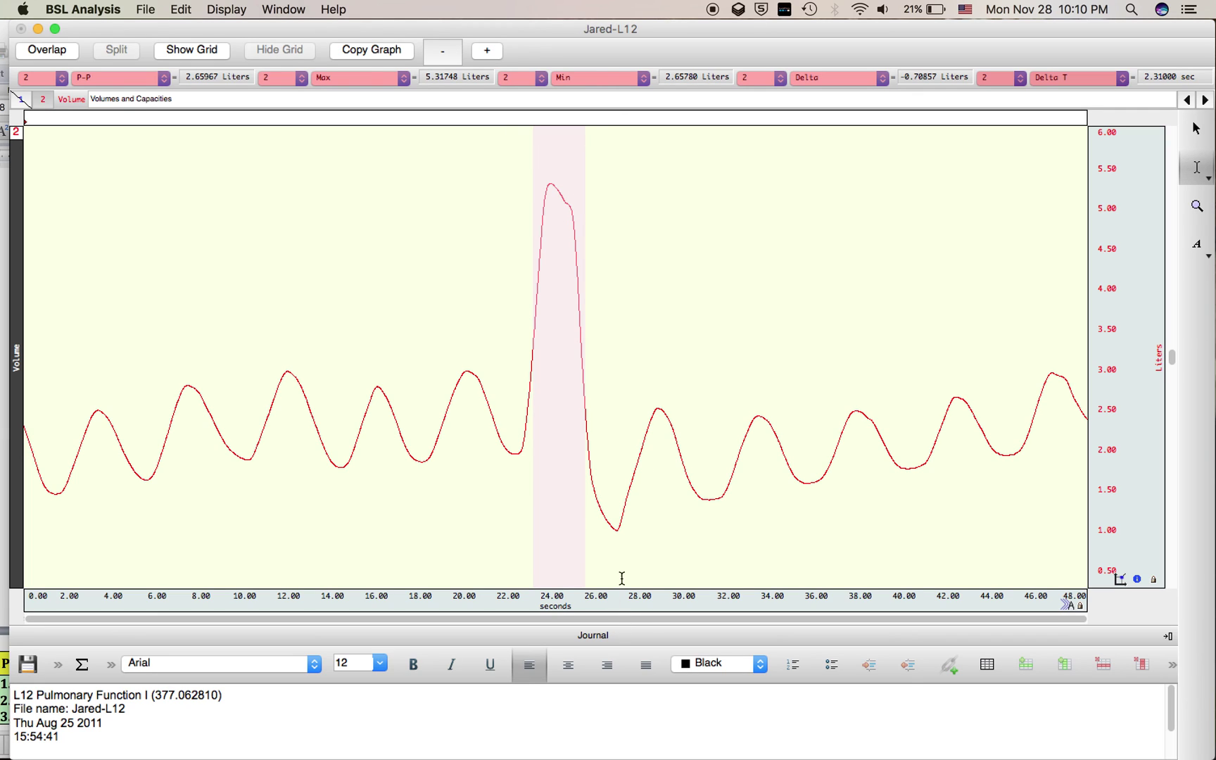
{"action": "left_click", "coordinate": [617, 530]}
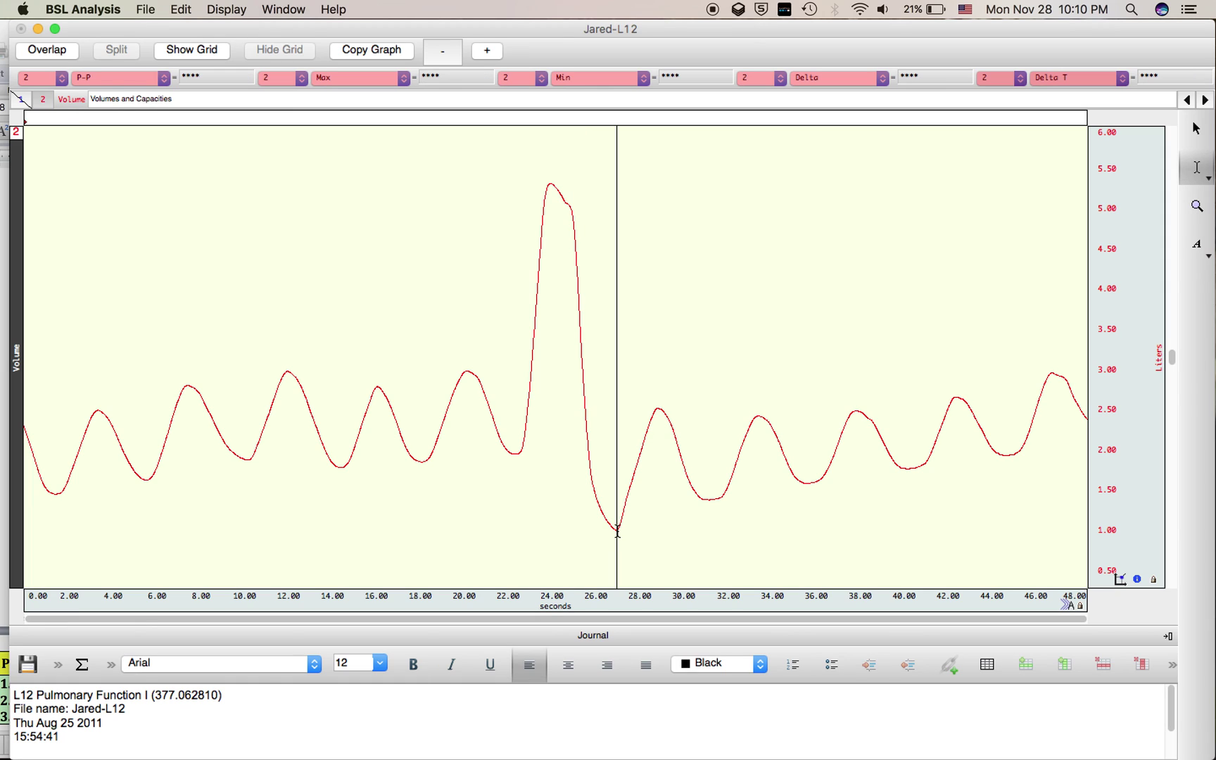
{"action": "left_click_drag", "start_coordinate": [617, 530], "coordinate": [549, 513]}
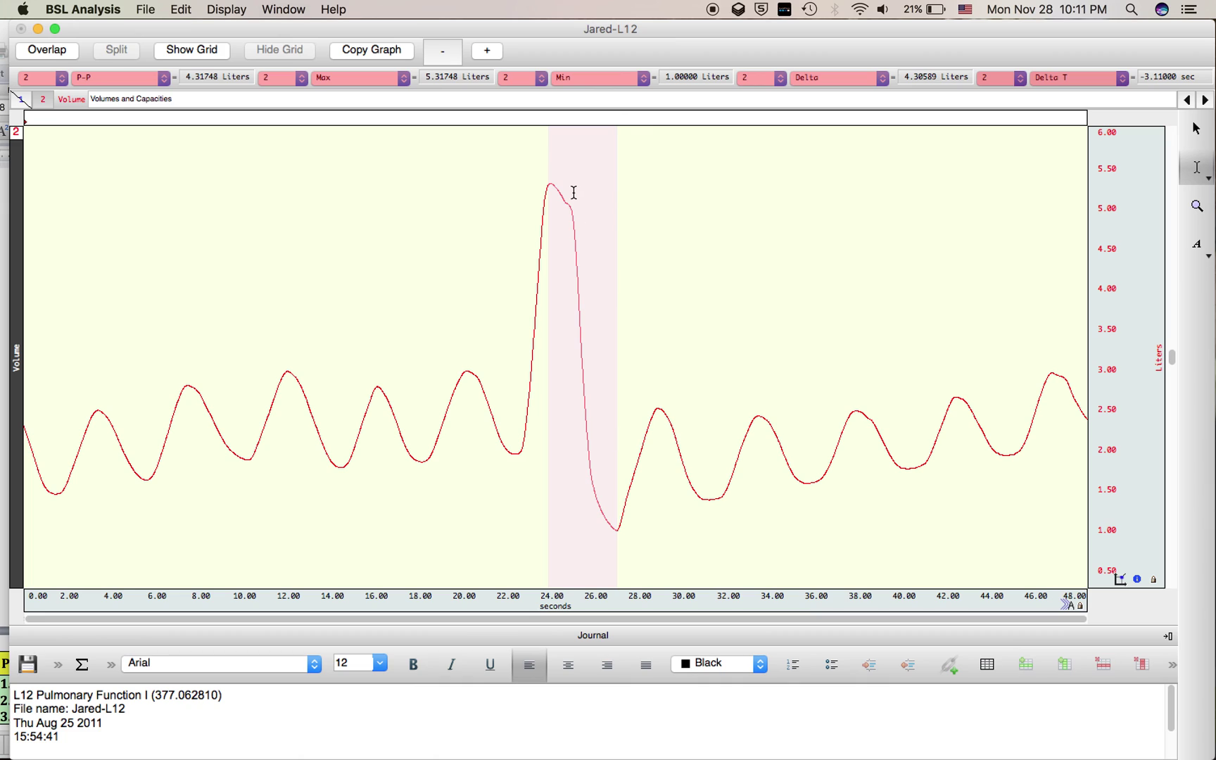
{"action": "left_click_drag", "start_coordinate": [543, 185], "coordinate": [558, 185]}
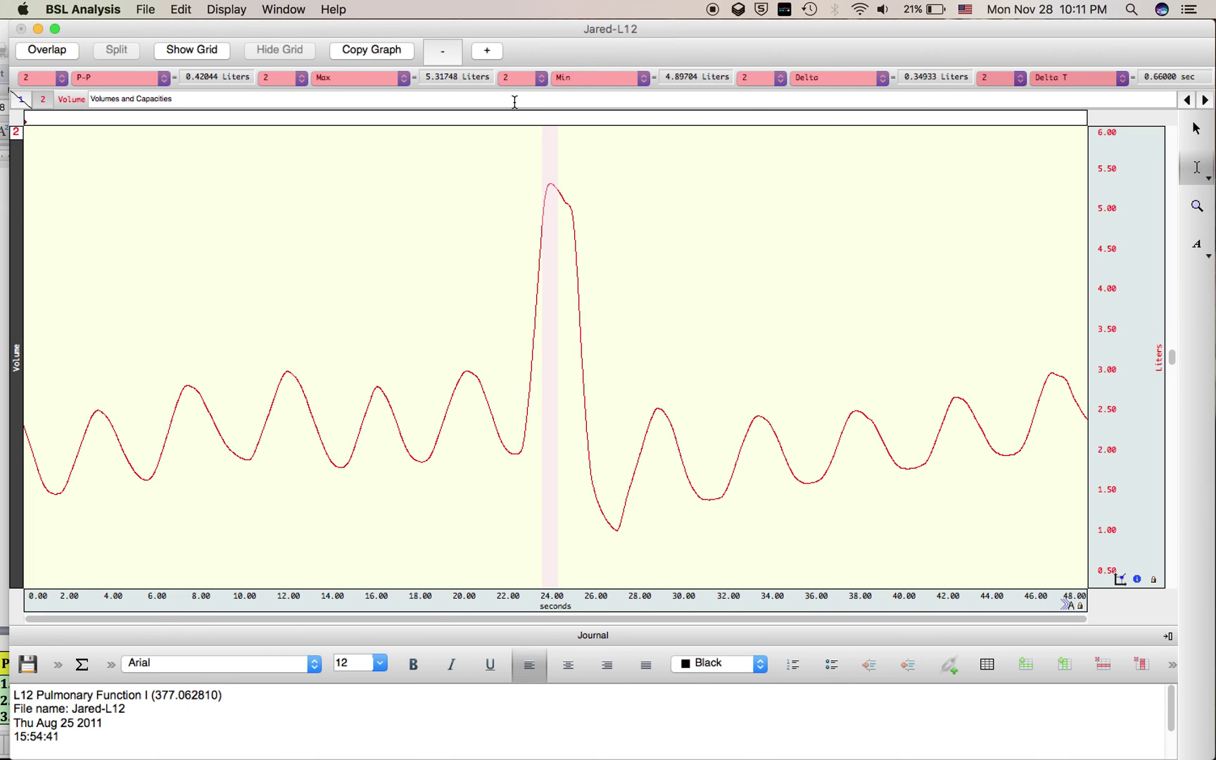